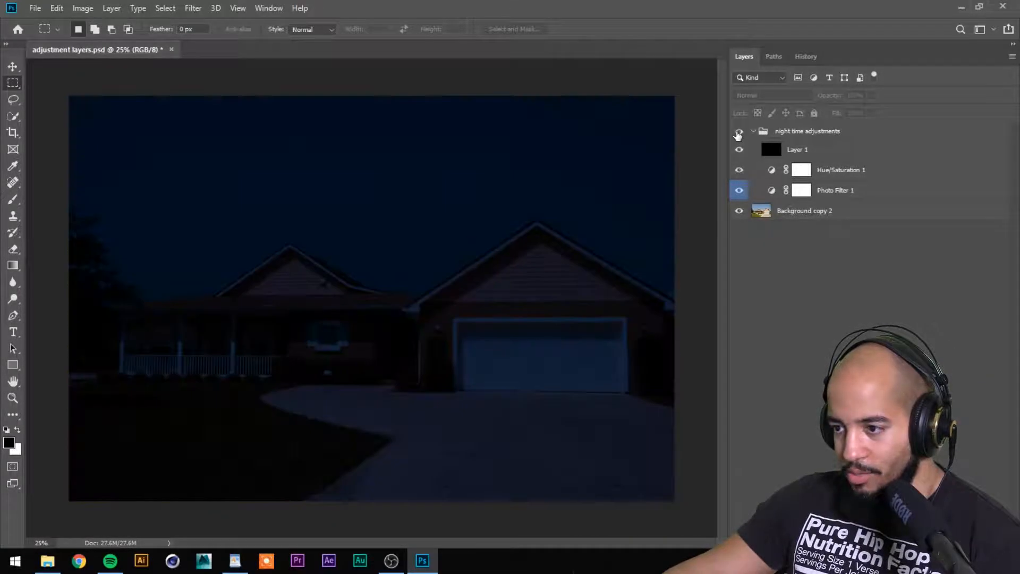
- Toggle the visibility of the night time adjustments group to compare the house image with and without it
click(739, 132)
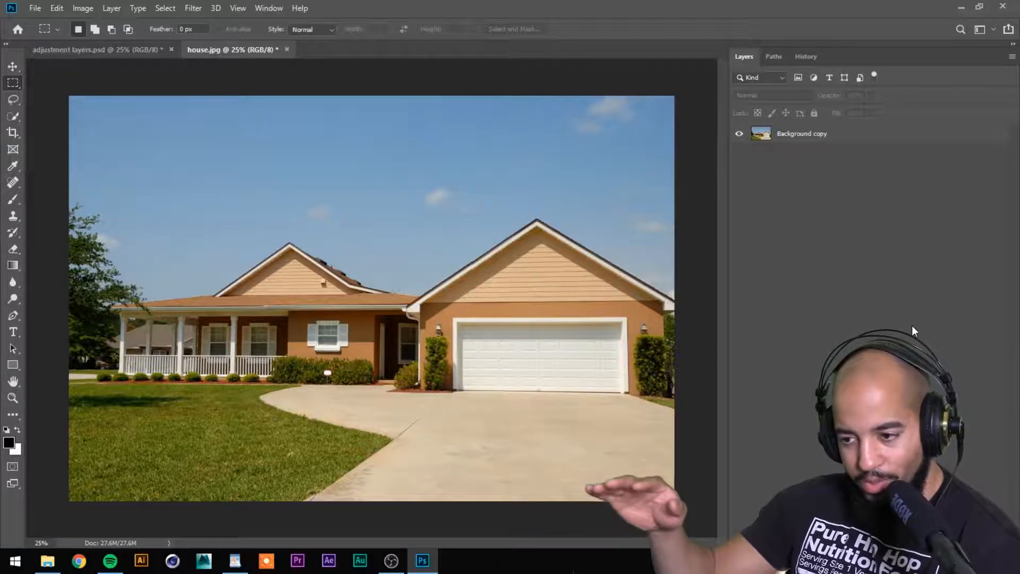
- Duplicate the Background copy layer in house.jpg and name the duplicate "desaturation"
click(795, 135)
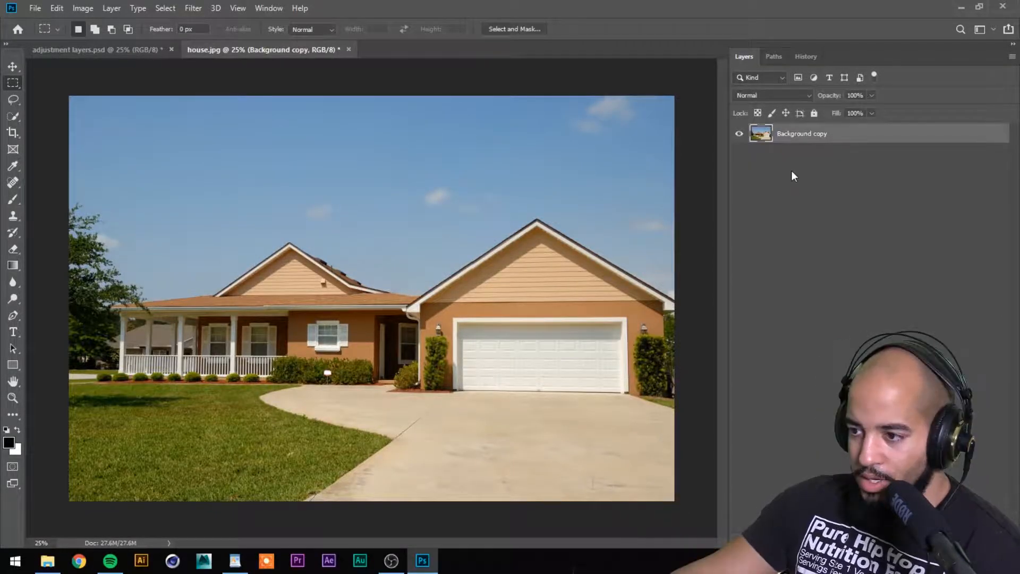
right_click(795, 137)
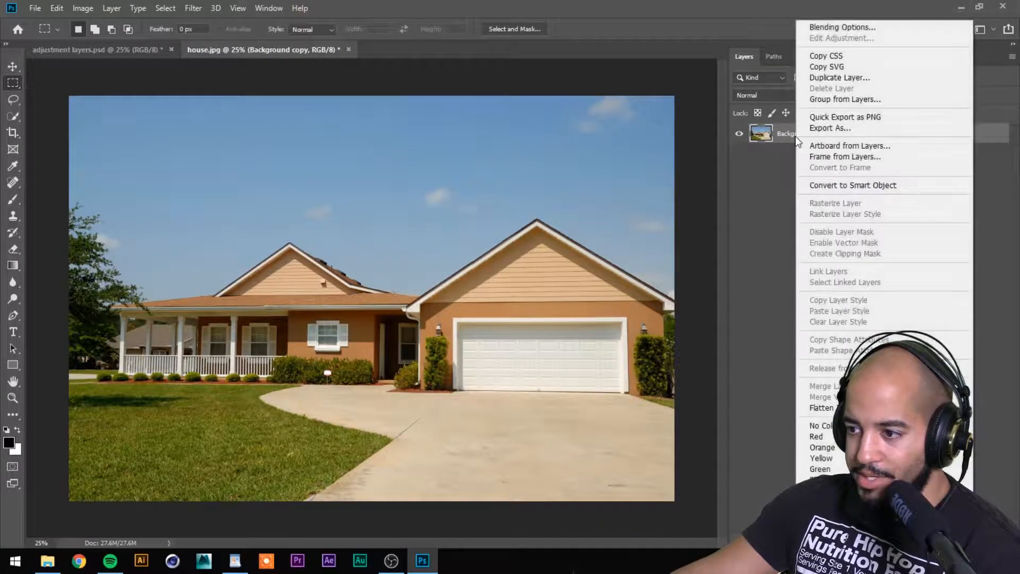
click(865, 78)
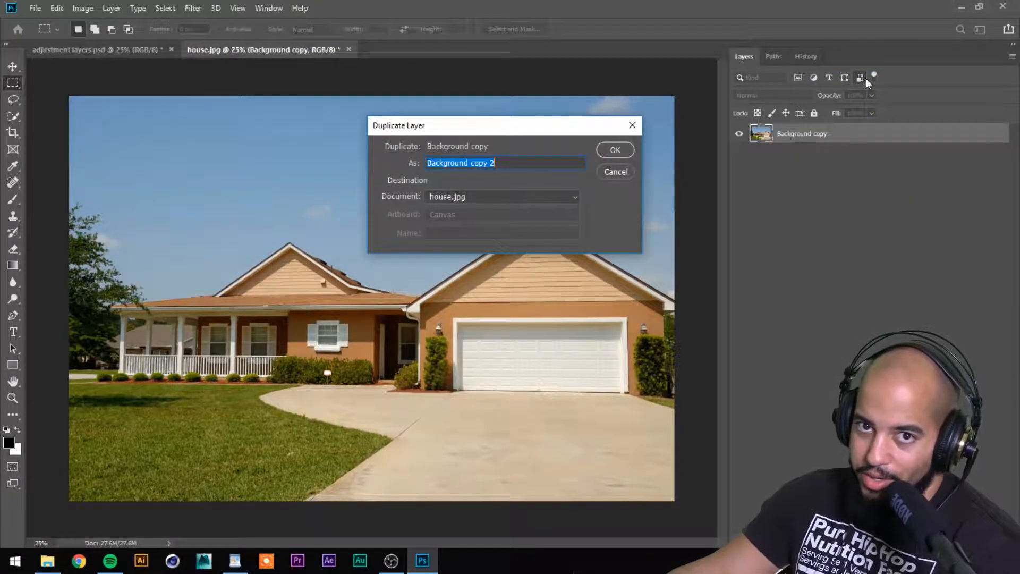
text(des)
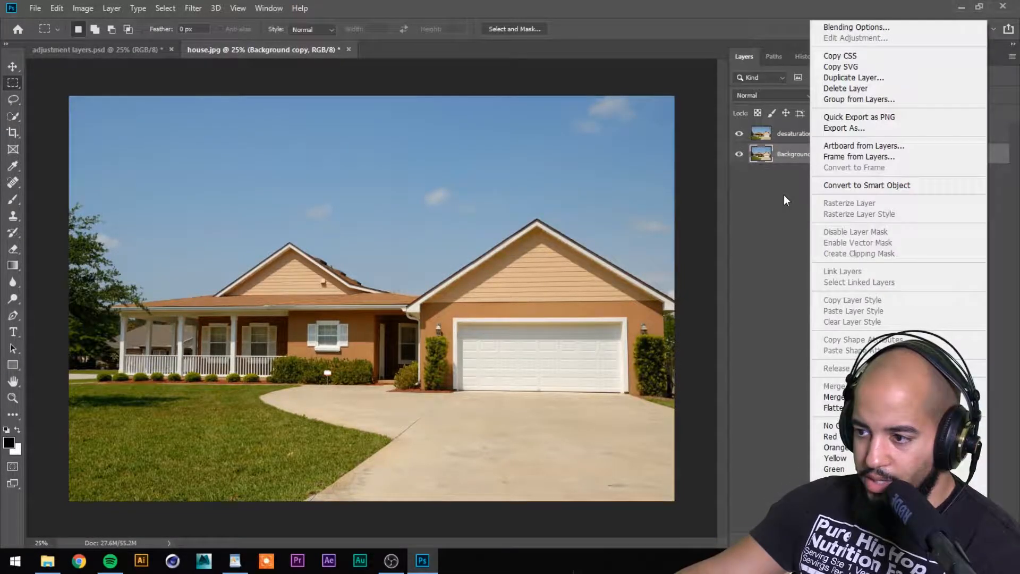
- Rename the original Background copy layer as "color filter layer"
click(785, 196)
double_click(801, 153)
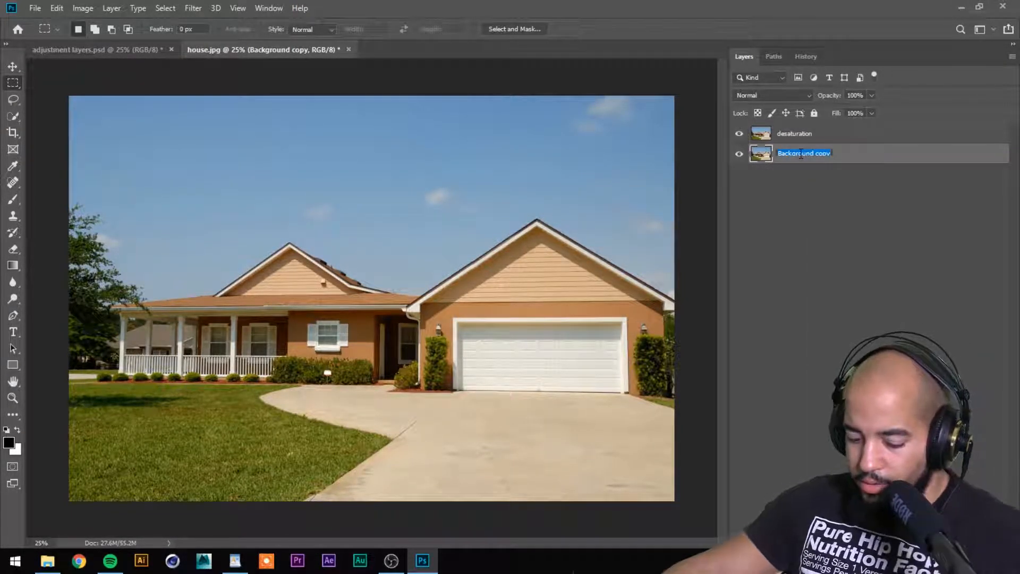
text(color filter layer)
key(Return)
- Create a new layer named "black" and fill it with black using the Paint Bucket tool
click(112, 8)
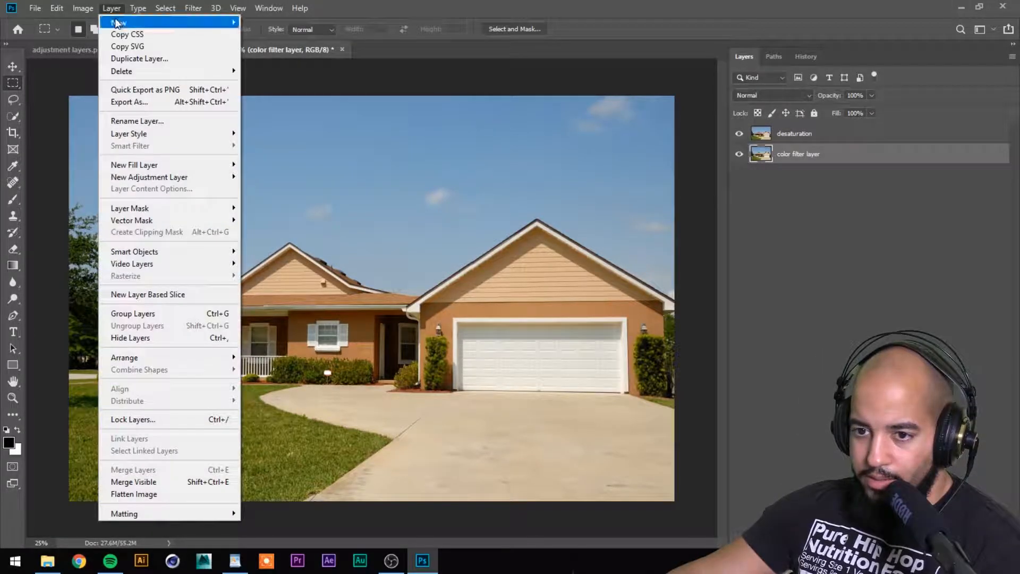
mouse_move(177, 23)
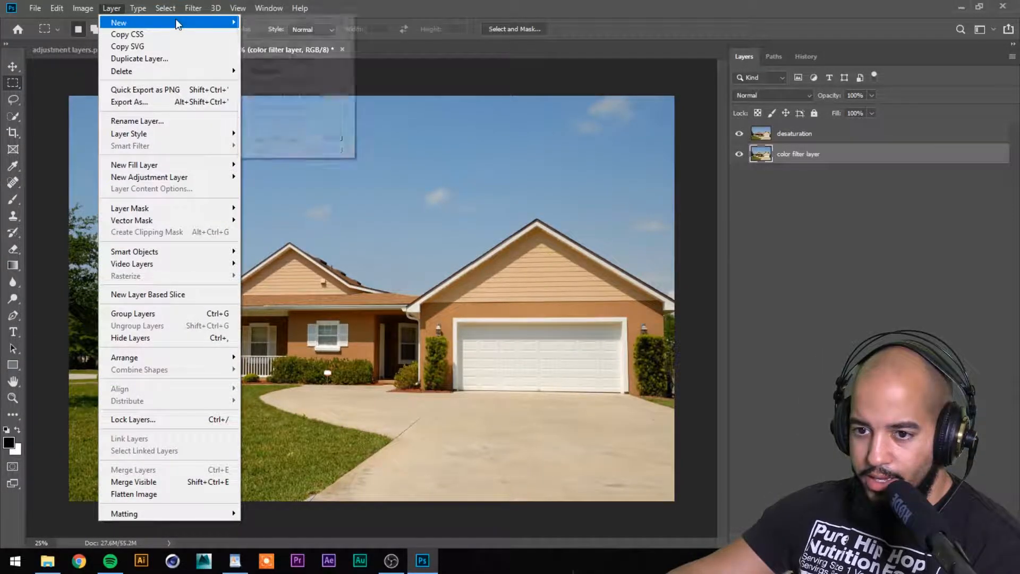
click(261, 24)
text(black)
key(Return)
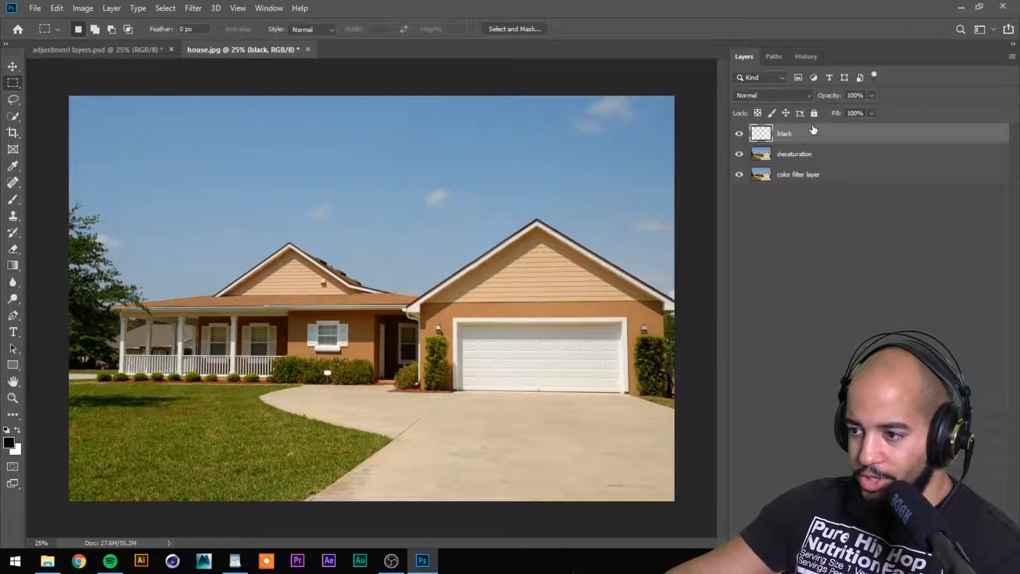
click(13, 265)
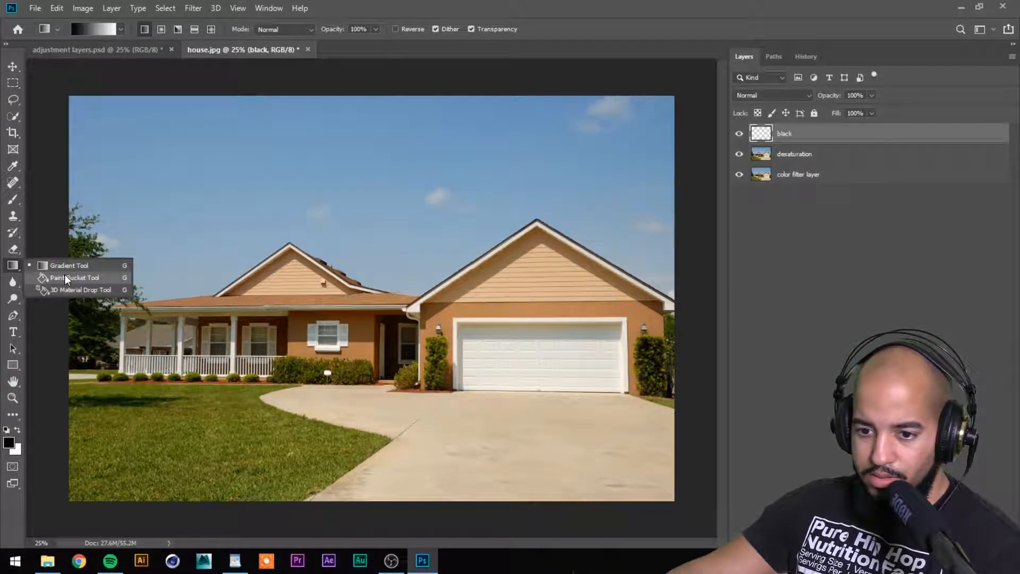
click(74, 279)
click(226, 227)
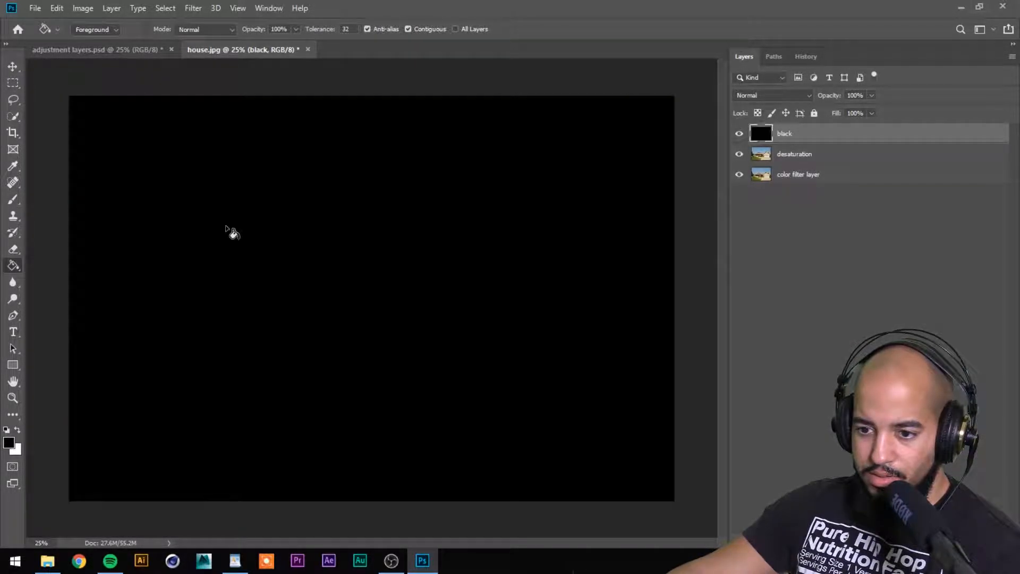
- Show only the color filter layer and apply a Photo Filter adjustment to it with Cooling Filter (80) at 77% density
alt+click(739, 175)
click(820, 178)
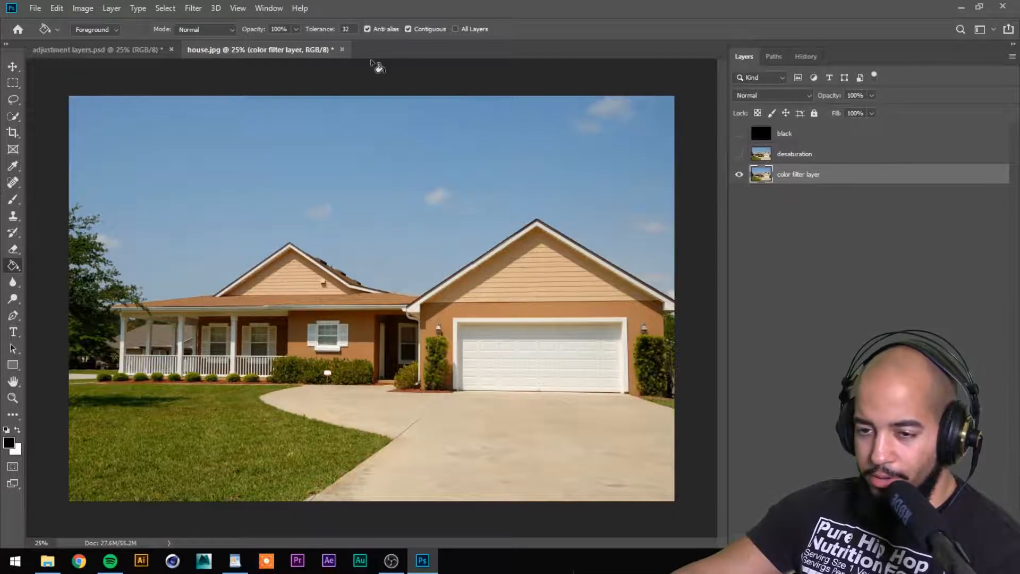
click(83, 8)
mouse_move(108, 47)
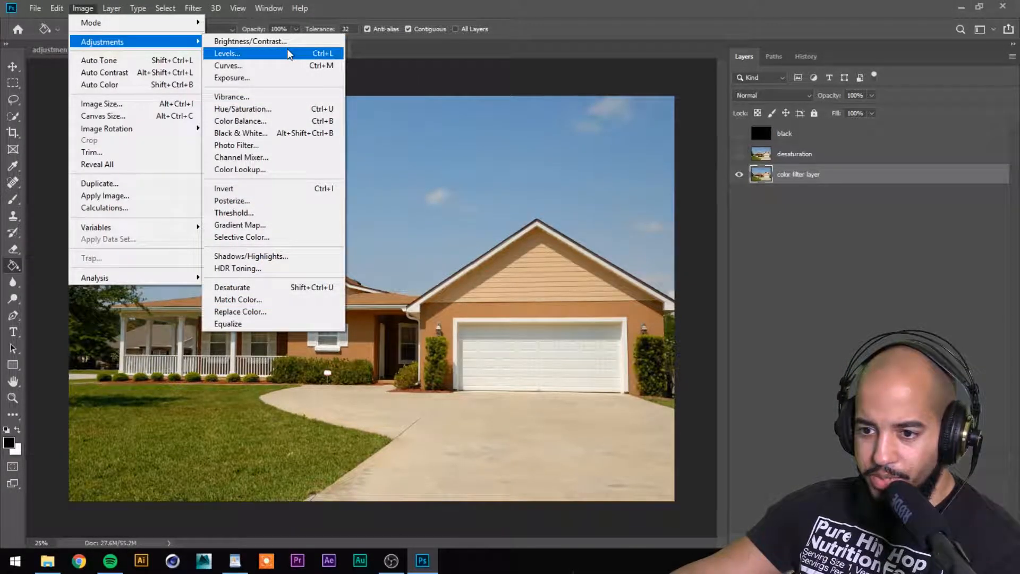
click(289, 146)
click(500, 155)
click(535, 201)
drag(420, 232, 477, 238)
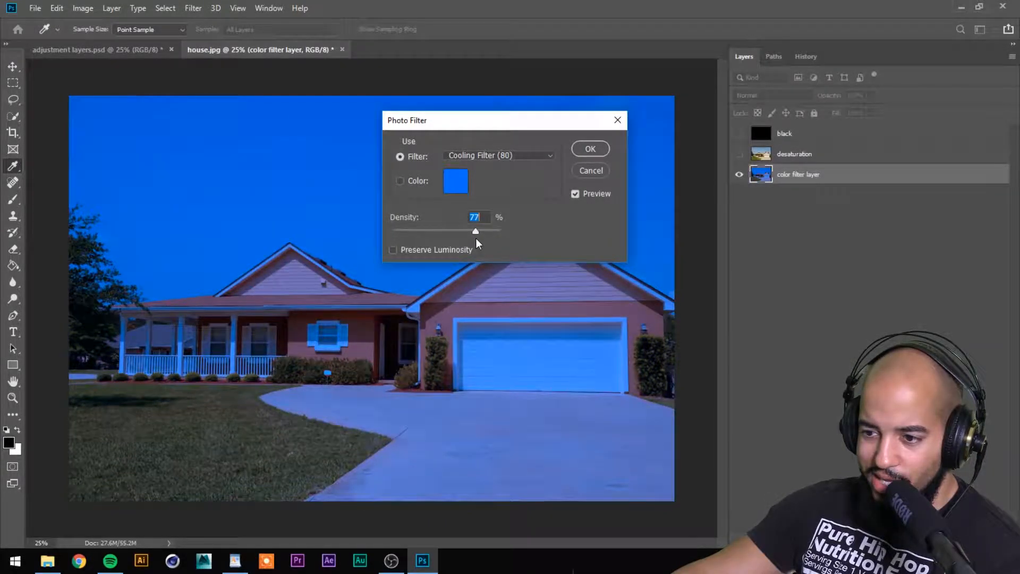
- Make the desaturation layer visible, desaturate it, and set its blend mode to Multiply
click(760, 155)
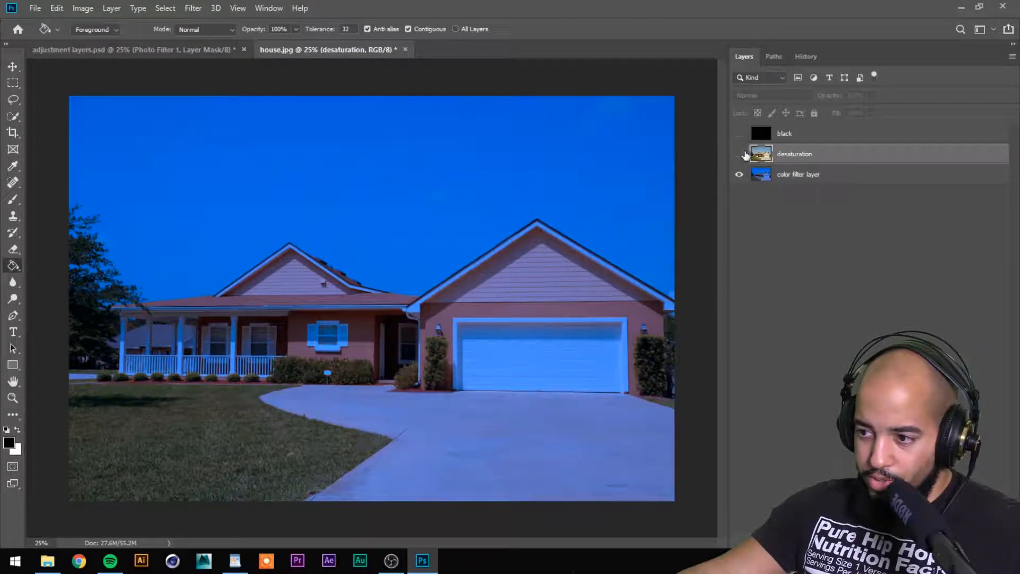
click(739, 155)
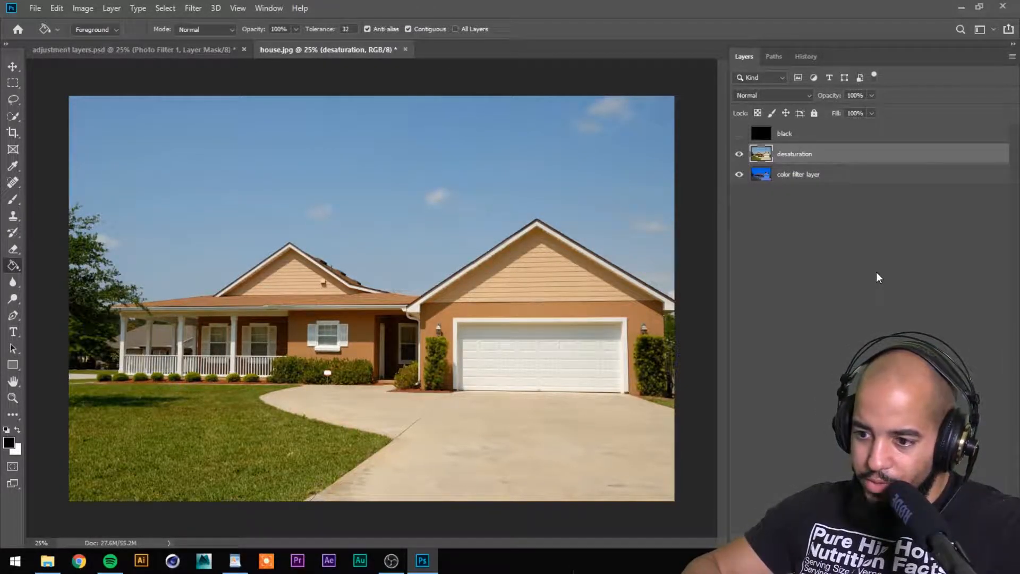
key(ctrl+shift+u)
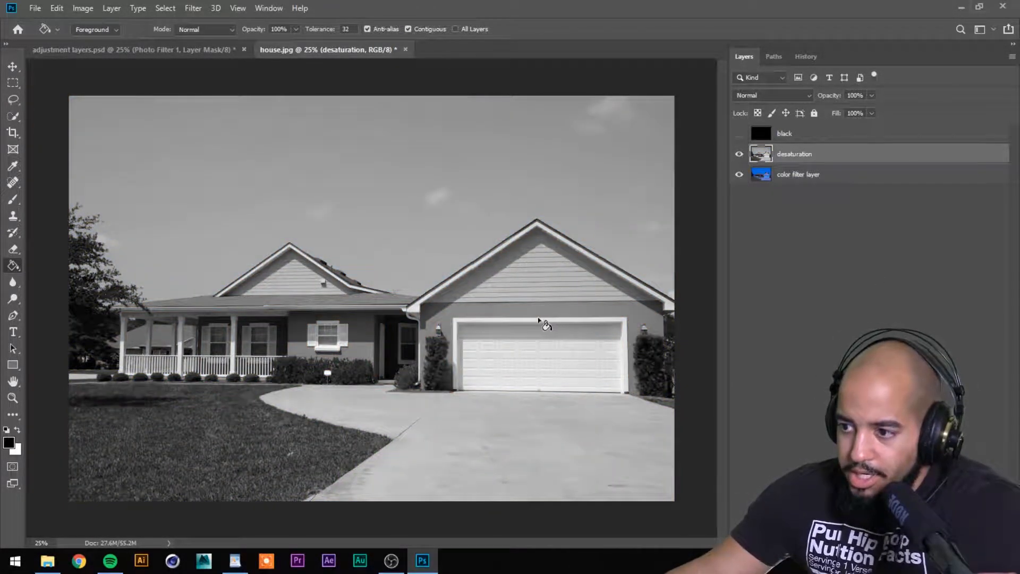
click(812, 96)
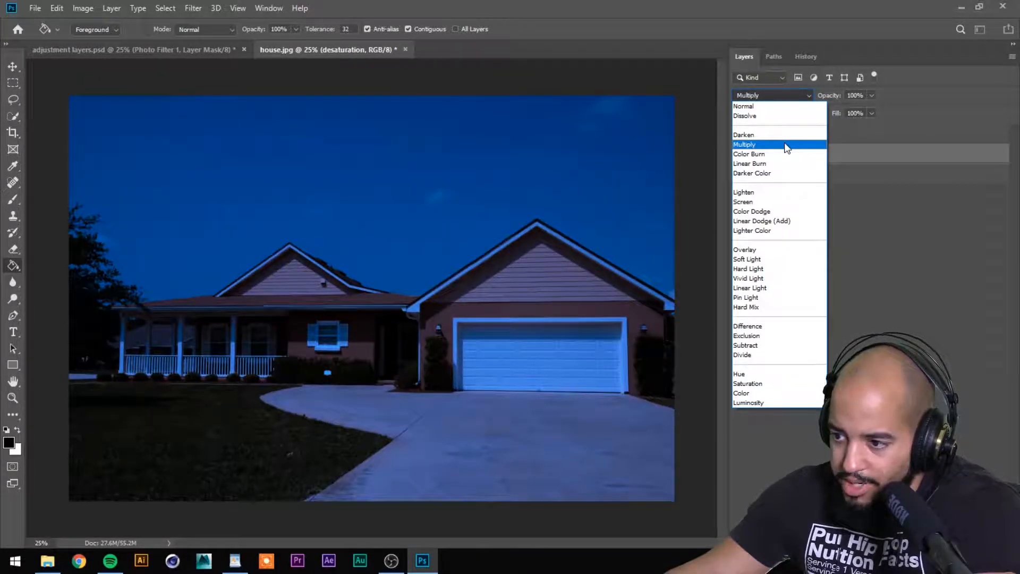
click(787, 146)
- Make the black layer visible and lower its opacity to 77%
click(760, 134)
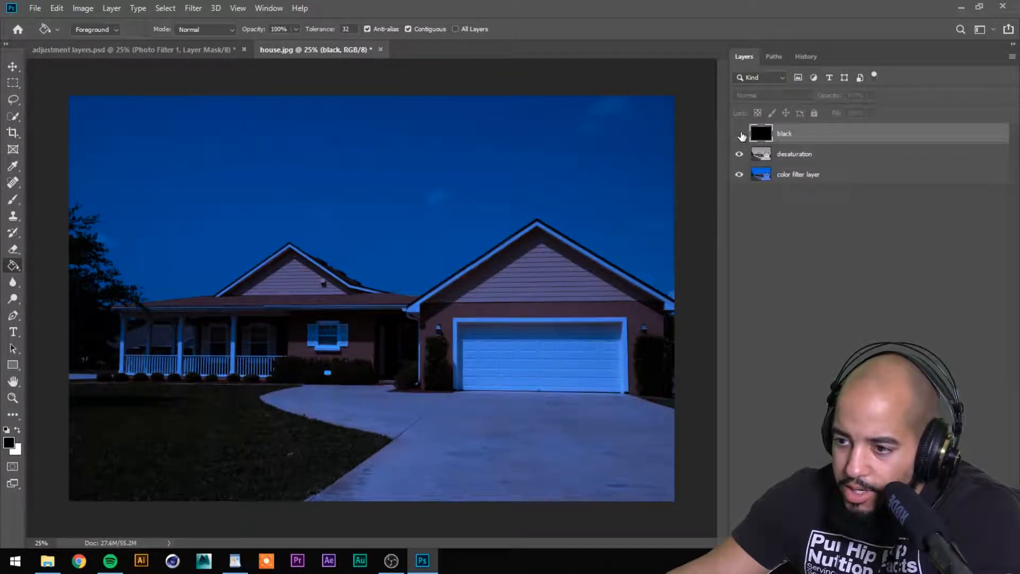
click(740, 134)
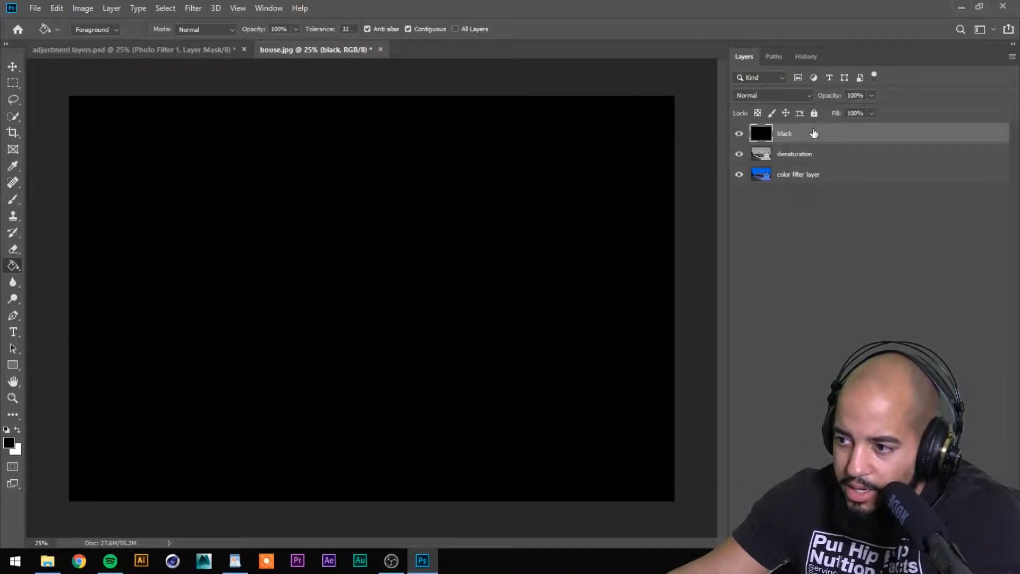
click(872, 95)
drag(876, 109, 854, 110)
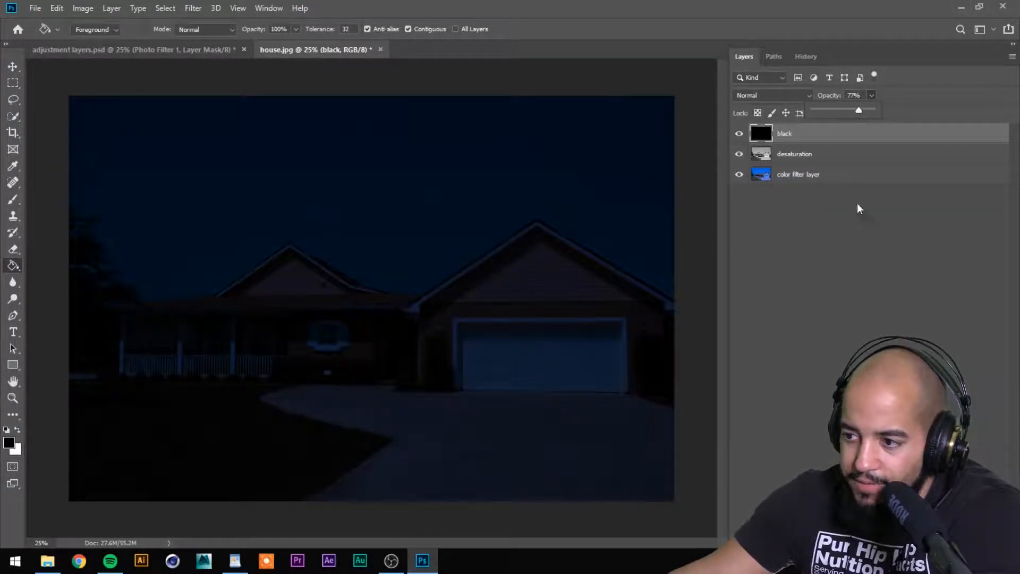
click(856, 235)
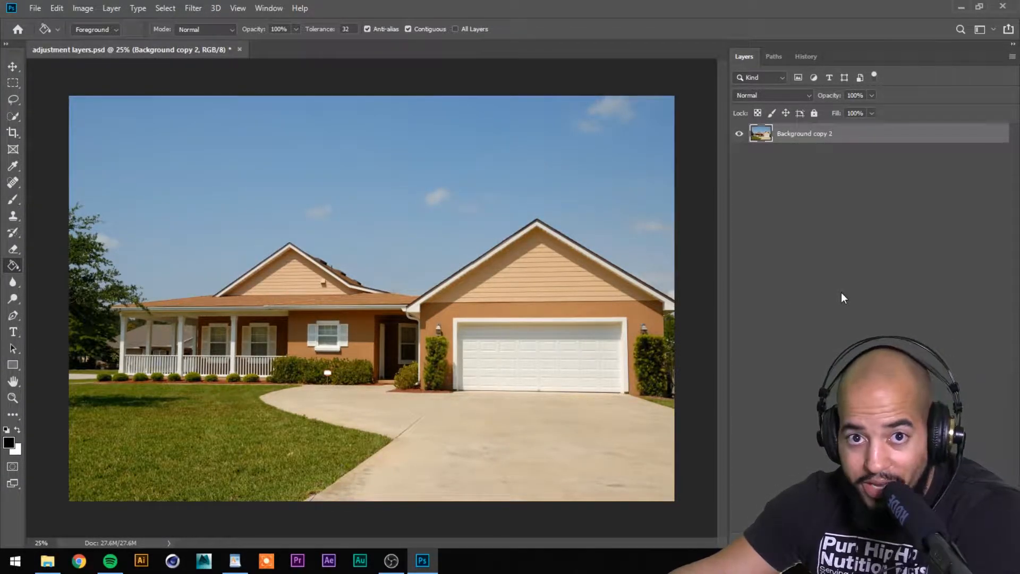
- In adjustment layers.psd, add a Photo Filter adjustment layer using Cooling Filter (80) and raise its density
click(114, 8)
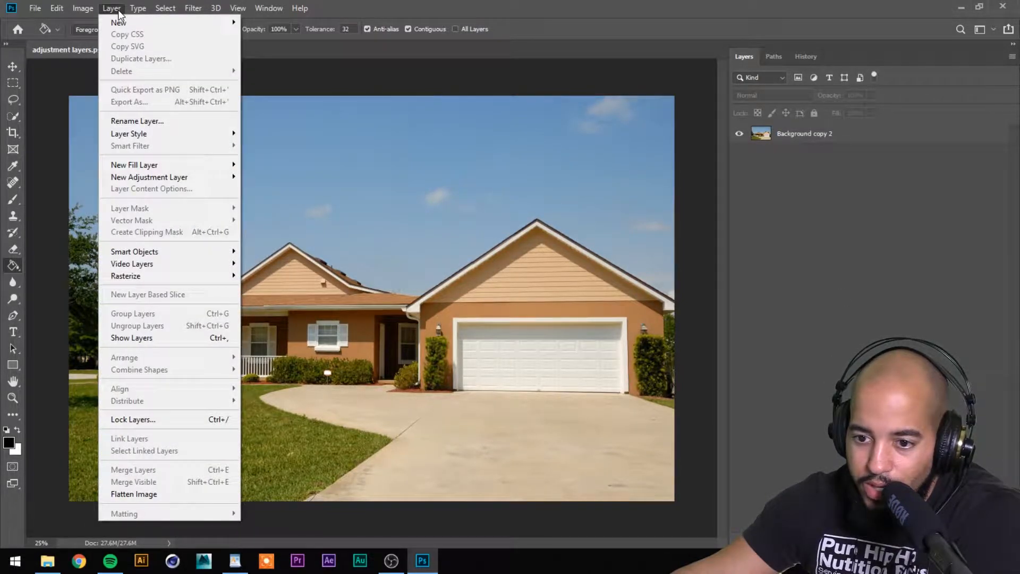
mouse_move(178, 184)
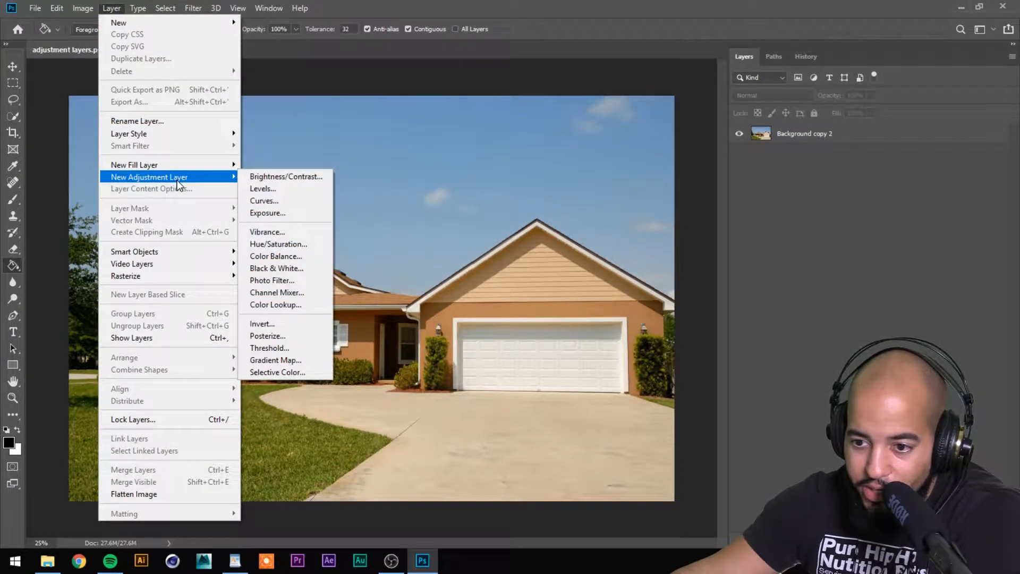
click(310, 282)
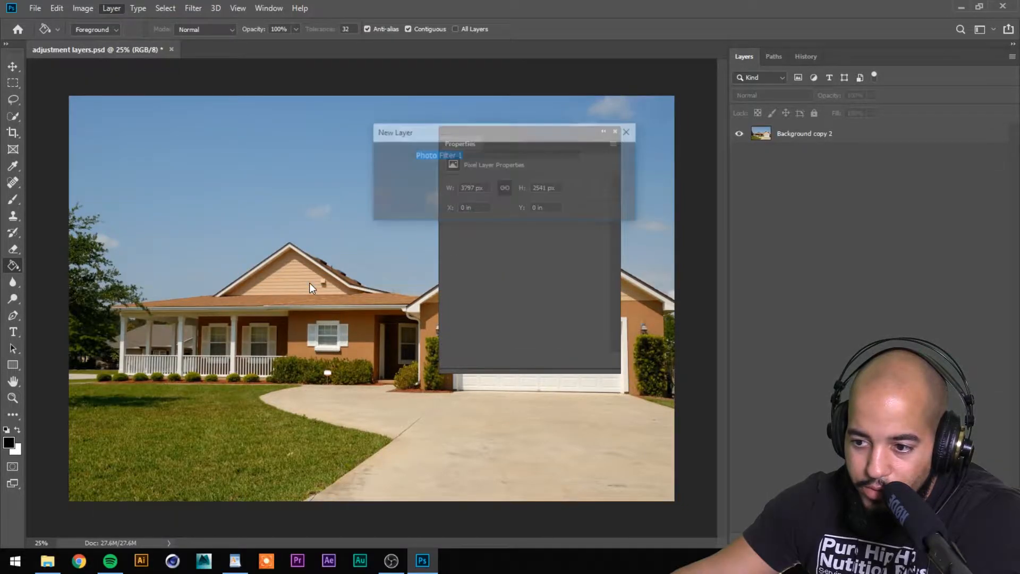
key(Return)
click(602, 185)
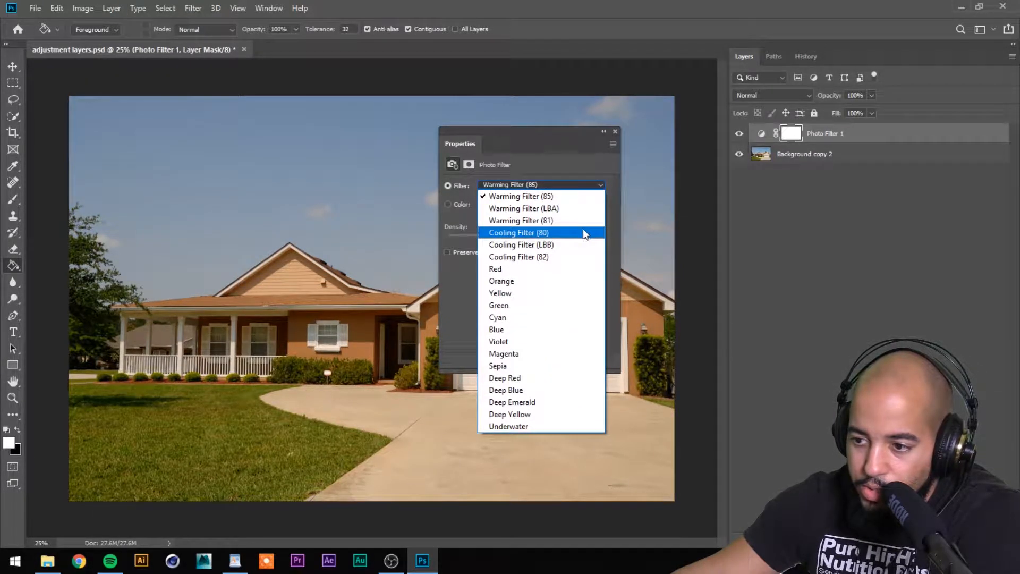
click(583, 229)
drag(486, 237, 567, 240)
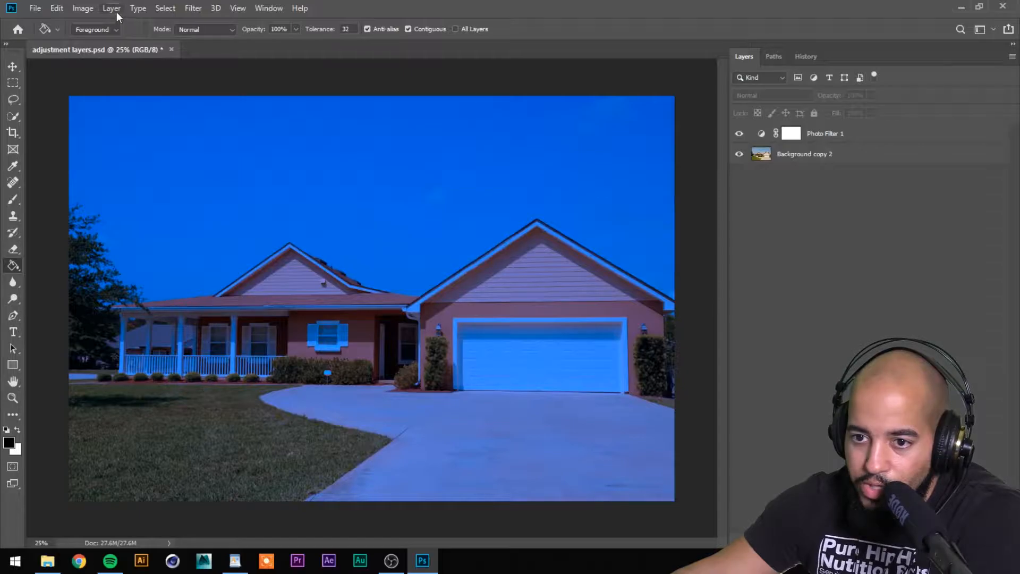
- Add a Hue/Saturation adjustment layer with saturation at its minimum and set its blend mode to Multiply
click(117, 11)
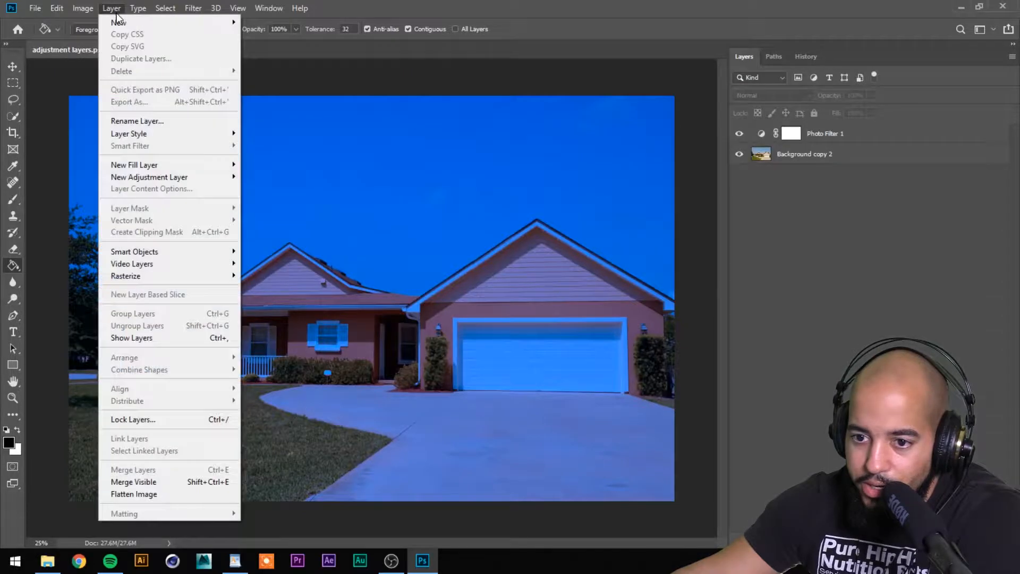
mouse_move(195, 178)
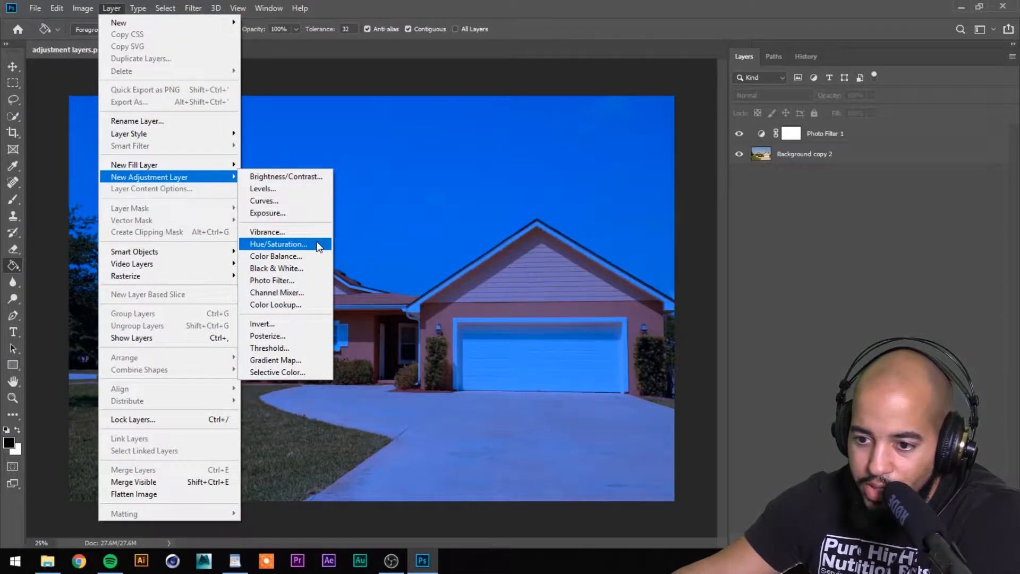
click(279, 244)
click(611, 153)
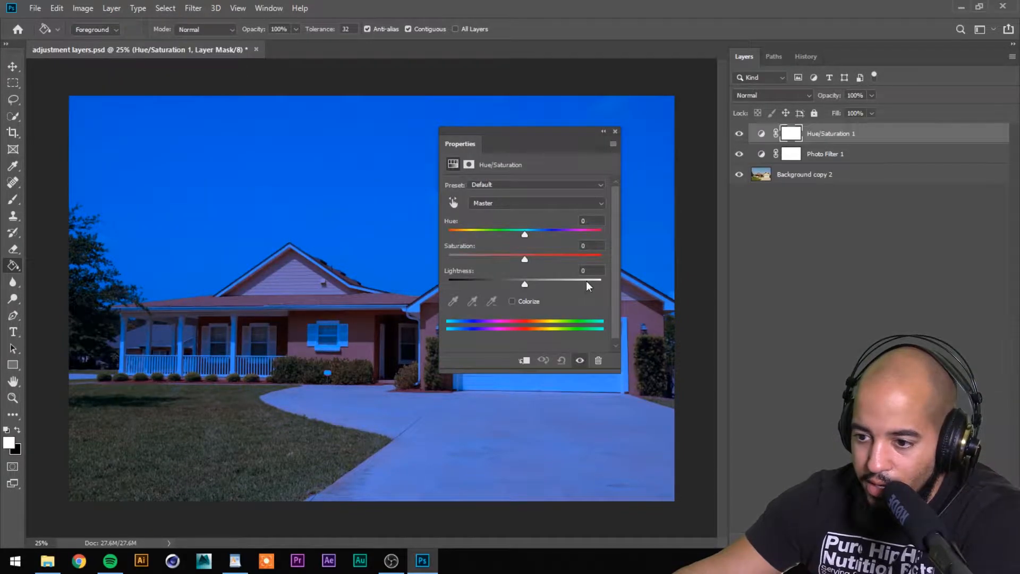
drag(525, 260, 446, 263)
click(809, 97)
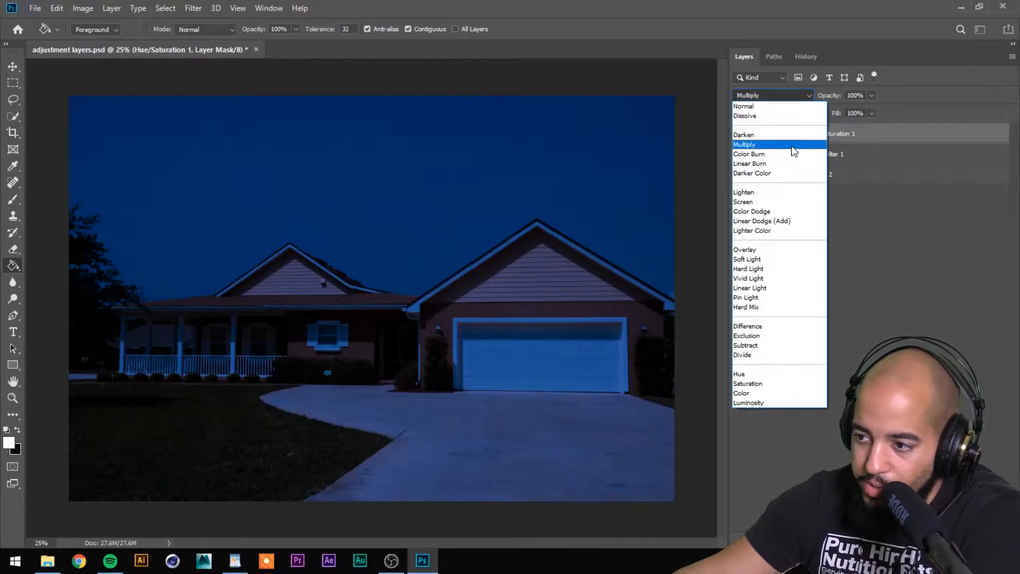
click(792, 146)
- Add a new layer above the adjustment layers with the default name and fill it with black
click(111, 8)
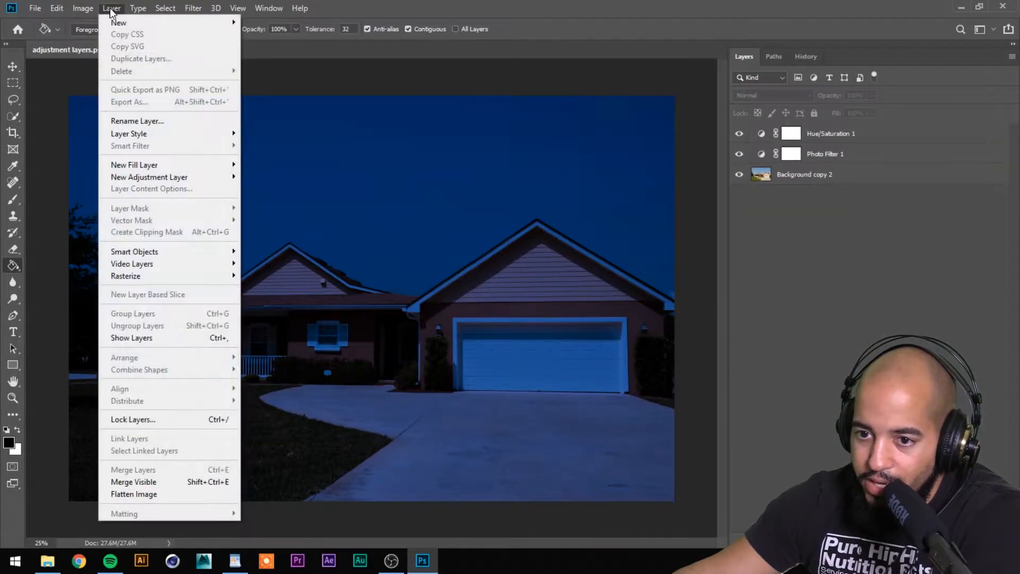
mouse_move(191, 26)
click(279, 22)
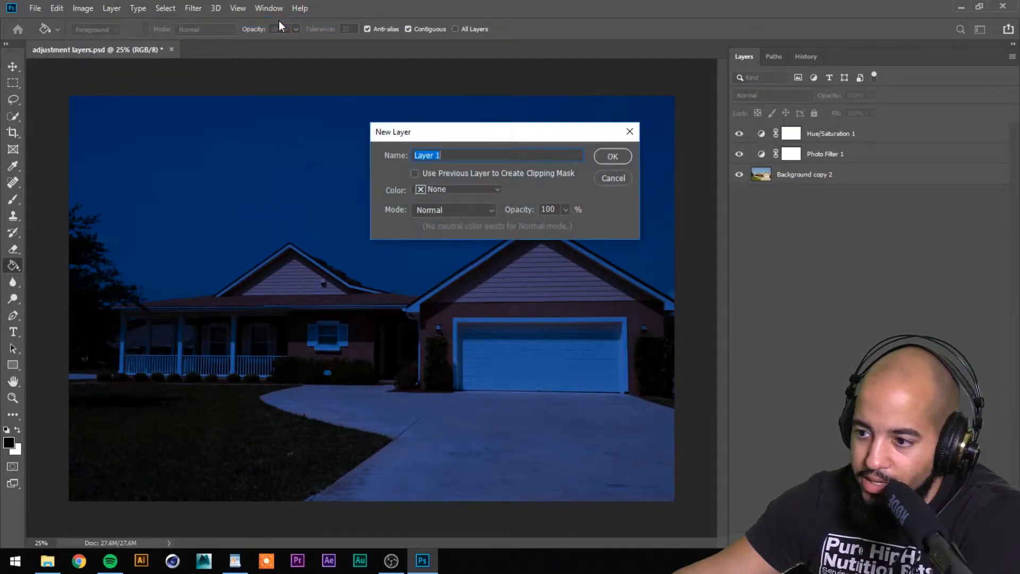
click(608, 156)
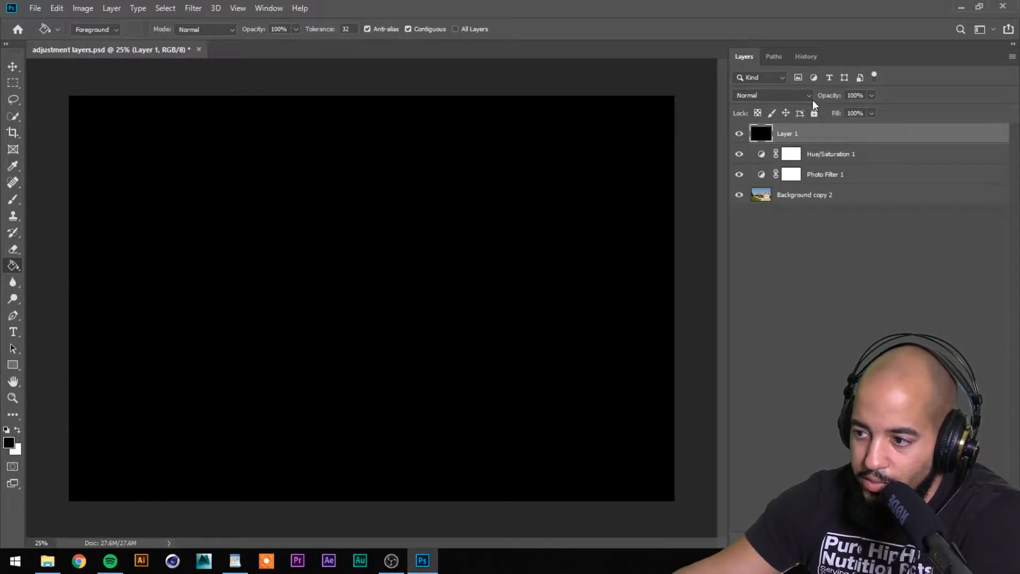
- Lower the black layer's opacity to 71%, keeping its blend mode at Normal, and deselect the layer
click(809, 96)
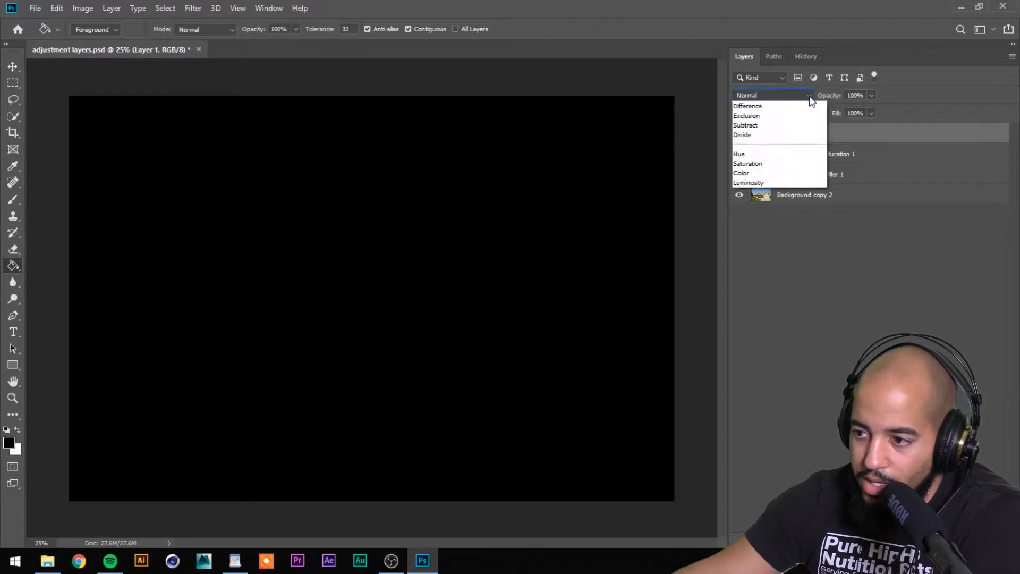
click(872, 96)
drag(876, 109, 856, 112)
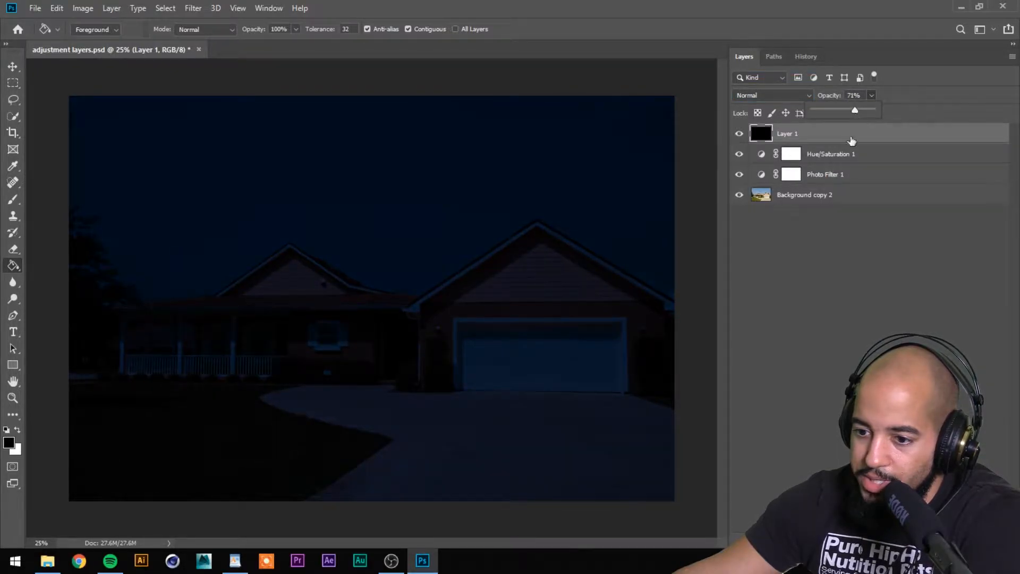
click(848, 255)
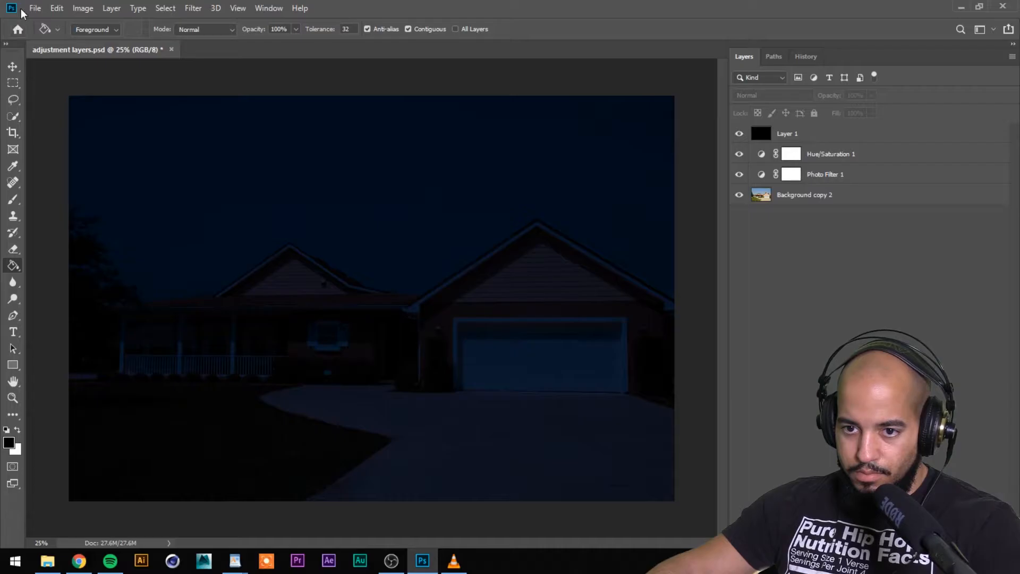
- Place the city image as an embedded object and scale it to about 70% so it covers the whole canvas
click(42, 9)
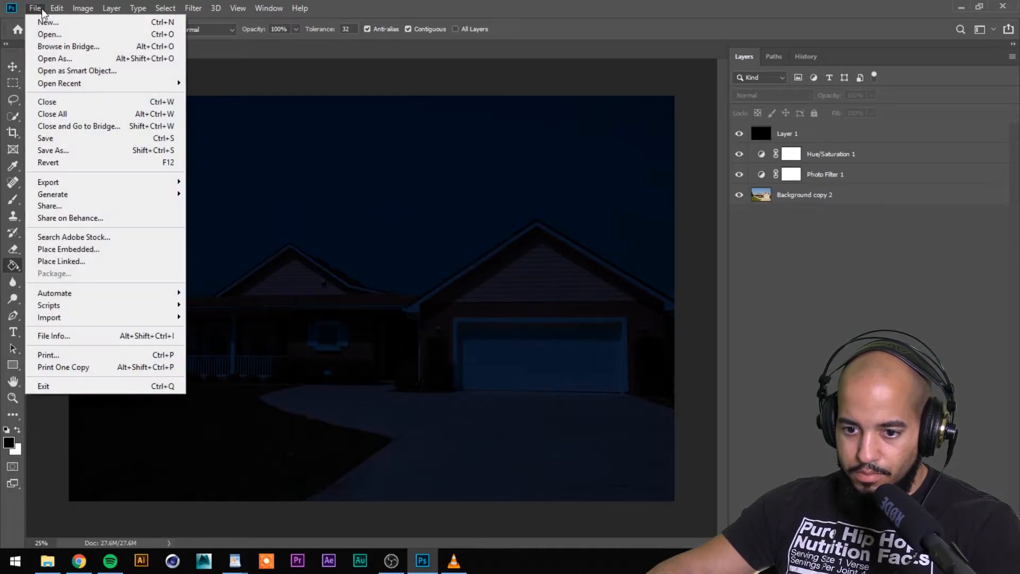
click(106, 251)
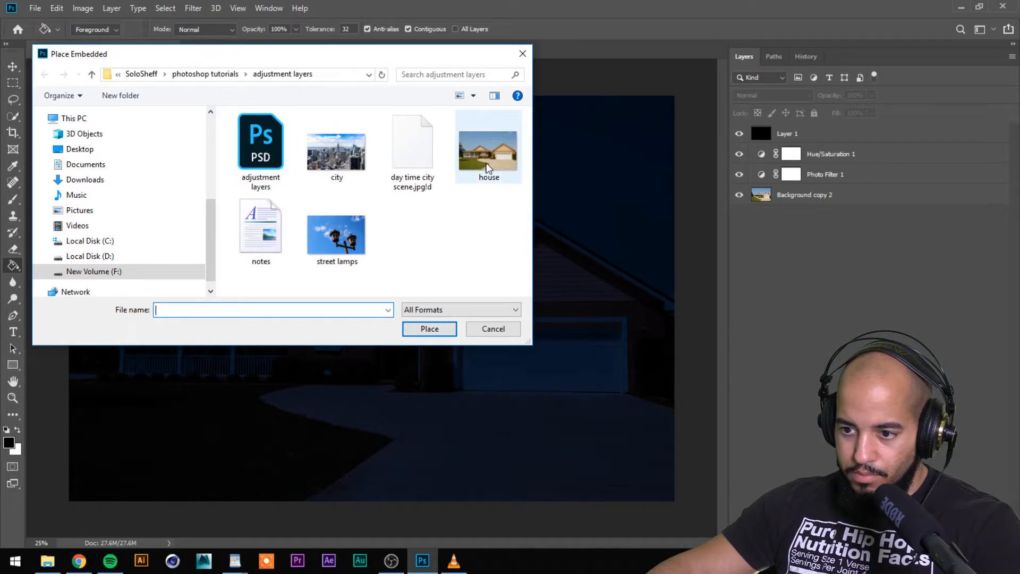
click(336, 181)
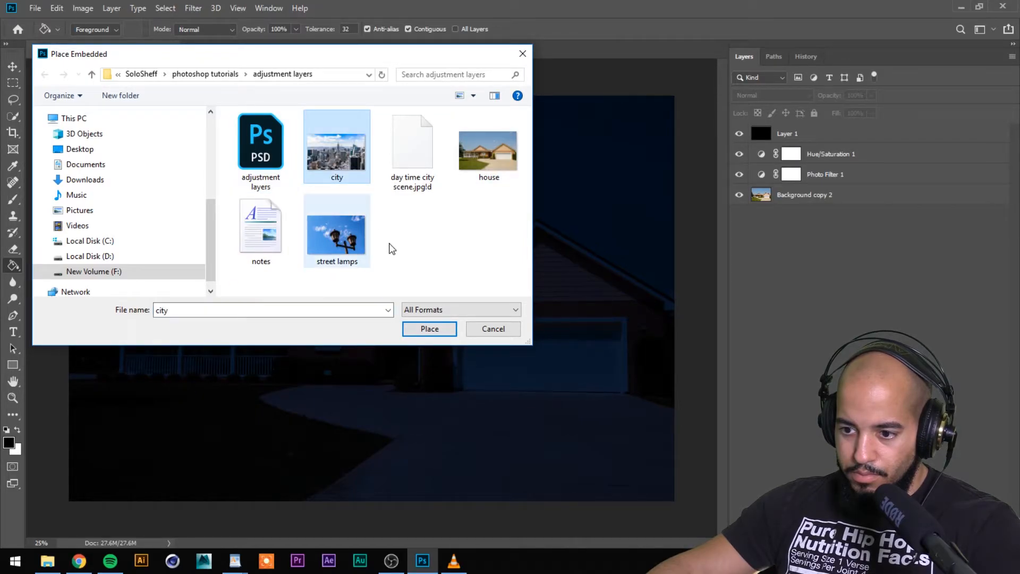
click(430, 329)
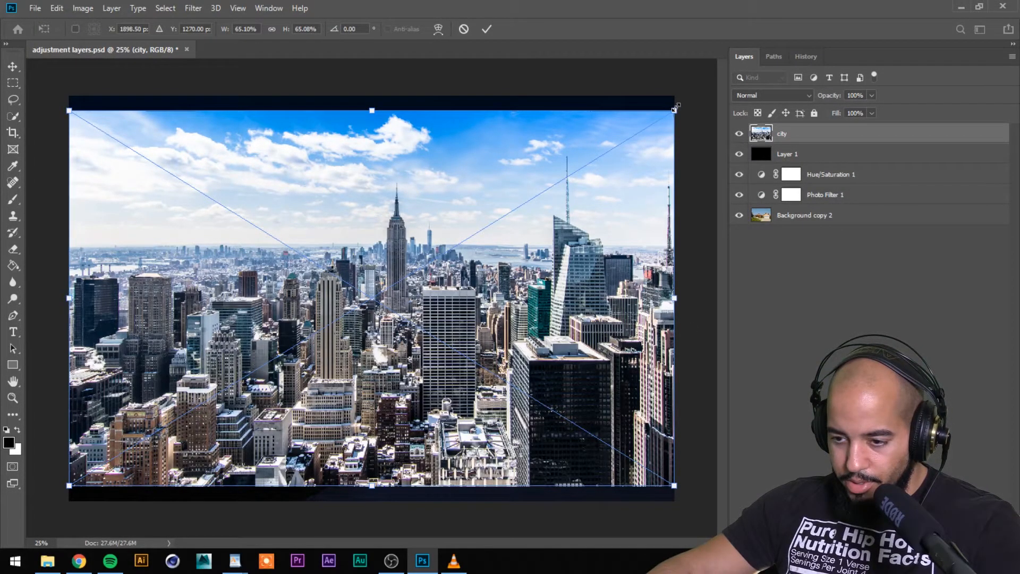
drag(675, 109, 697, 96)
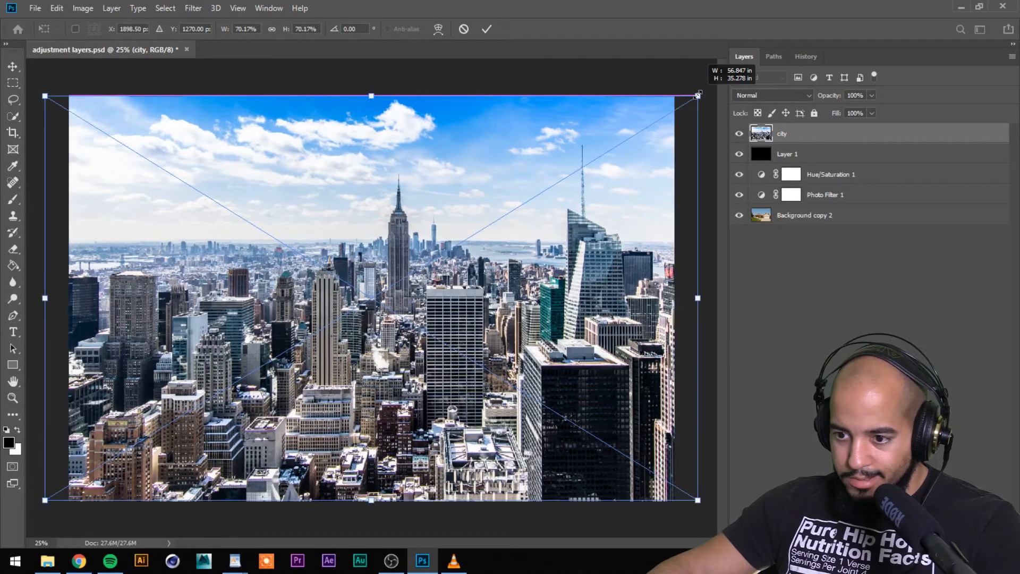
key(Return)
- Move the city layer below the Photo Filter adjustment layer and hide the Background copy 2 layer
drag(818, 134, 845, 207)
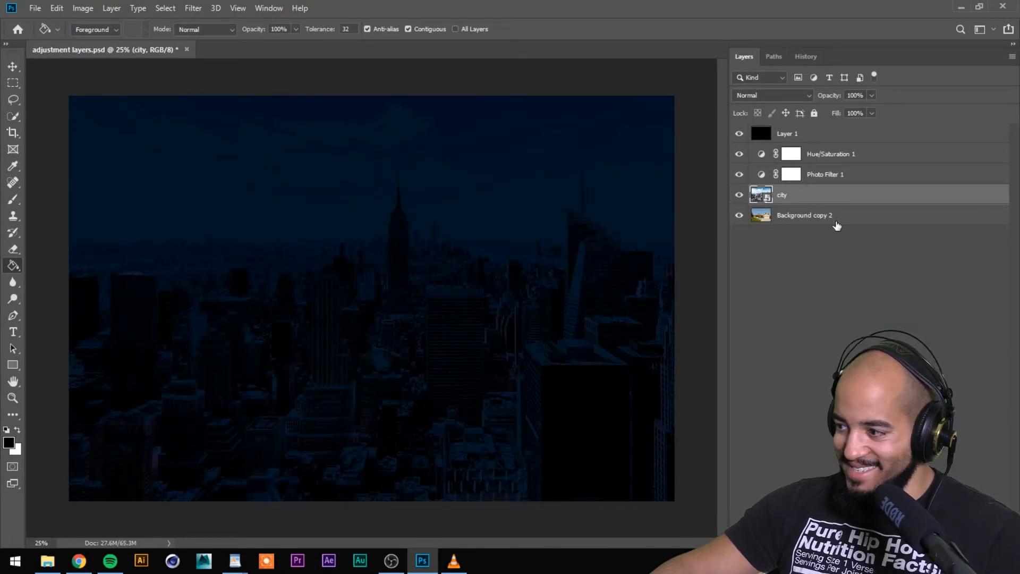
click(740, 215)
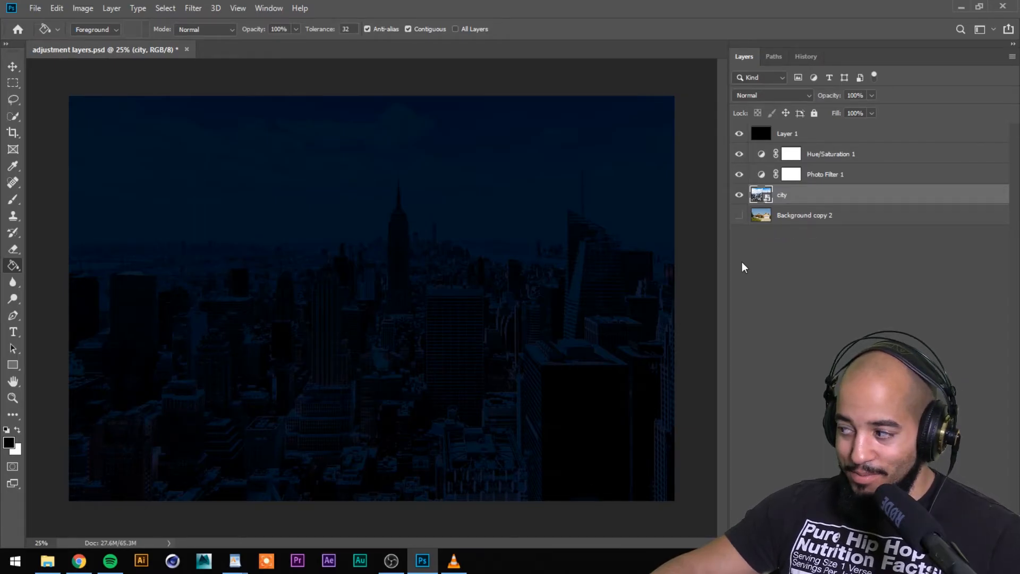